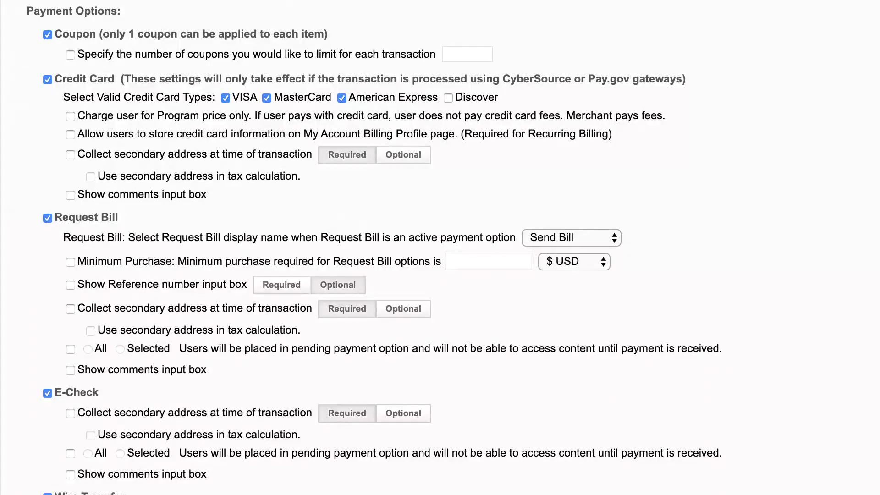
In the payment preferences, enable the coupon limit for each transaction and set it to 5.
{"action": "scroll", "coordinate": [374, 248], "scroll_direction": "down", "scroll_amount": 5}
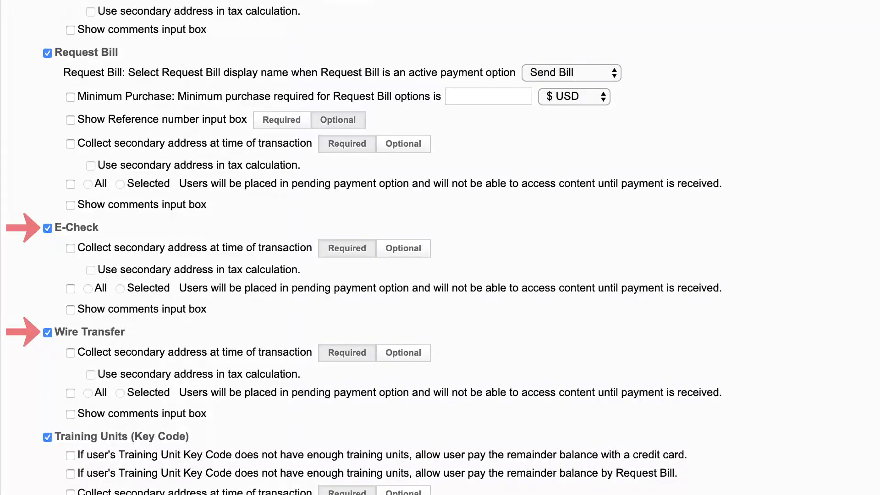
{"action": "scroll", "coordinate": [440, 247], "scroll_direction": "down", "scroll_amount": 10}
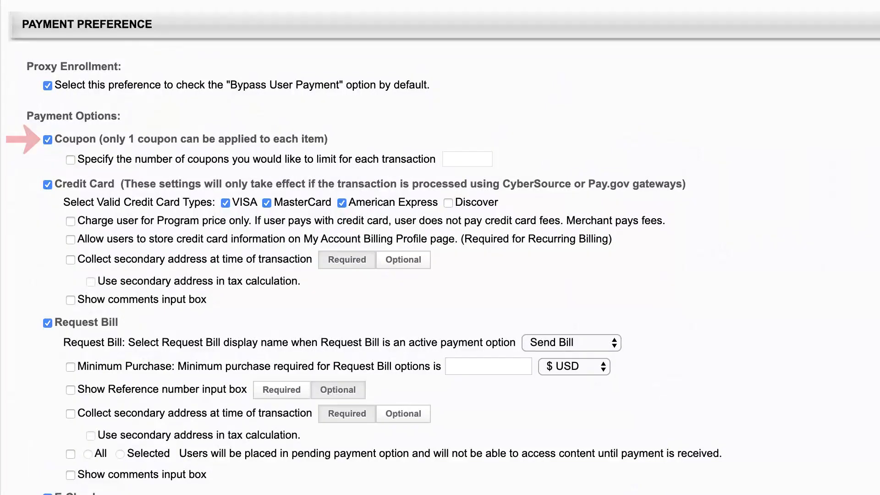
{"action": "left_click", "coordinate": [71, 160]}
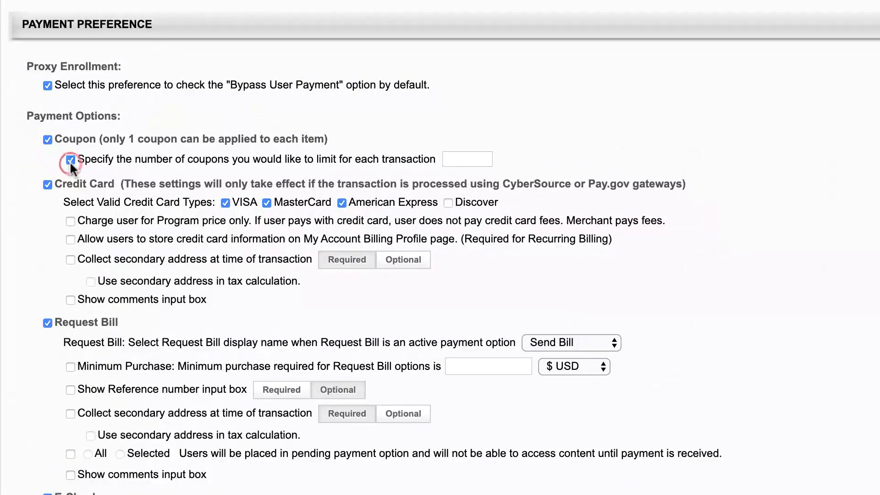
{"action": "left_click", "coordinate": [474, 159]}
{"action": "type", "text": "5"}
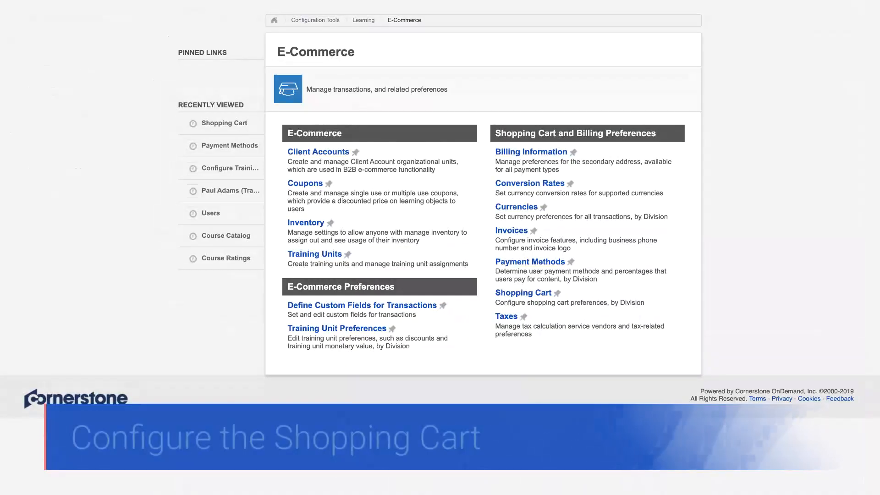
Open the Shopping Cart preferences for the eds-talent division and activate the shopping cart functionality.
{"action": "left_click", "coordinate": [505, 294]}
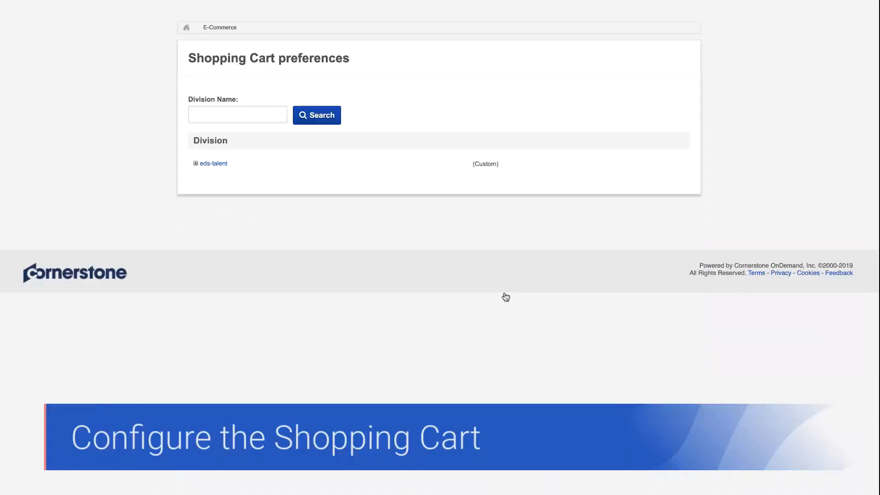
{"action": "left_click", "coordinate": [213, 164]}
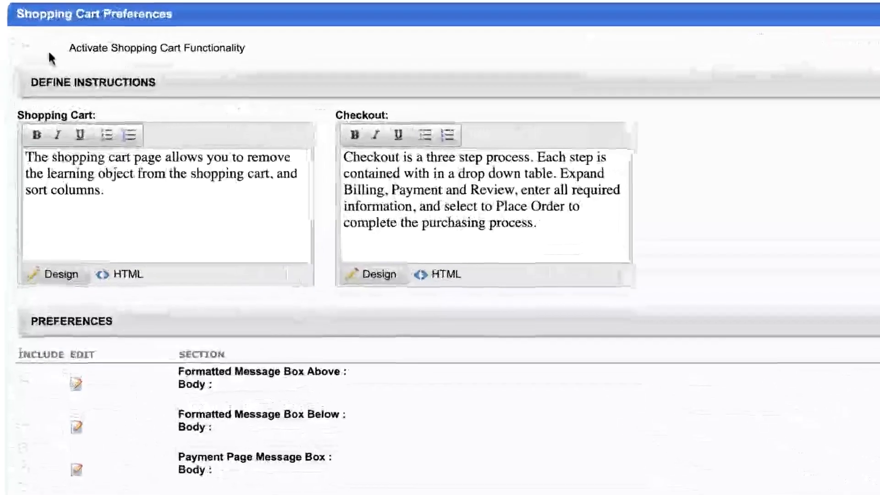
{"action": "left_click", "coordinate": [25, 47]}
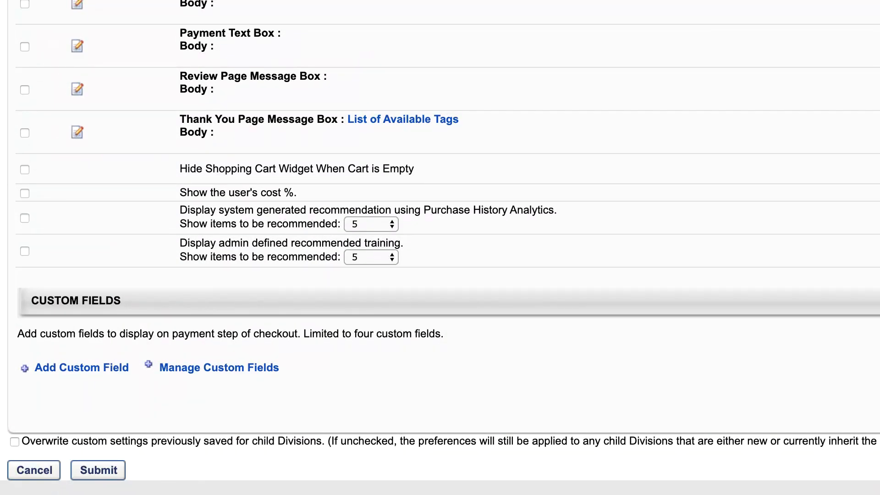
Include the user's cost % and admin defined recommended training in the cart preferences, and submit them.
{"action": "left_click", "coordinate": [24, 193]}
{"action": "left_click", "coordinate": [25, 250]}
{"action": "left_click", "coordinate": [98, 470]}
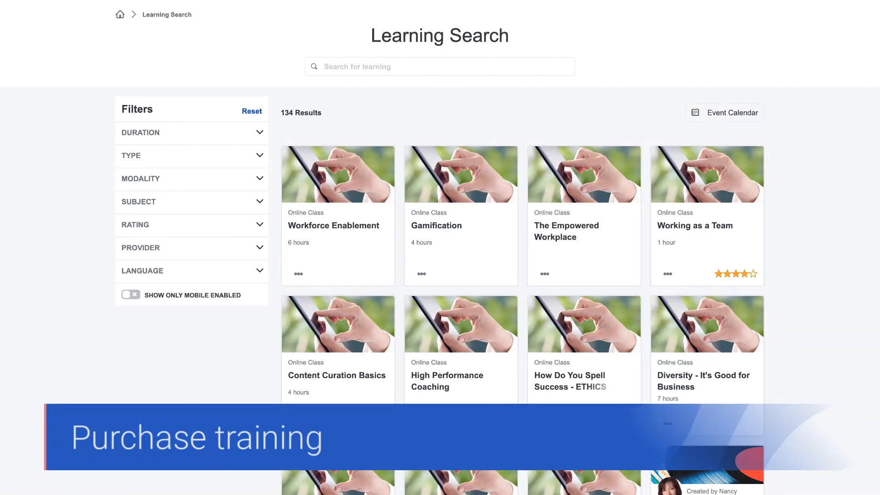
Add the online class The Empowered Workplace to the shopping cart with Myself as the recipient.
{"action": "left_click", "coordinate": [591, 227]}
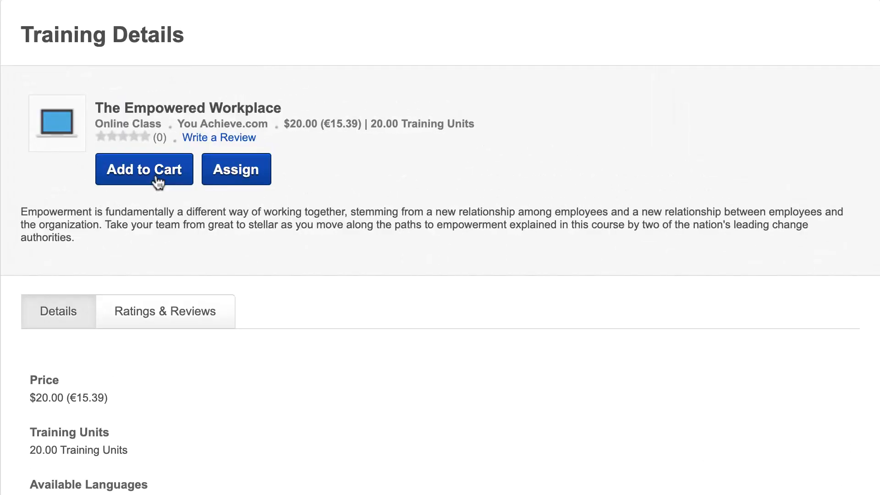
{"action": "left_click", "coordinate": [158, 182]}
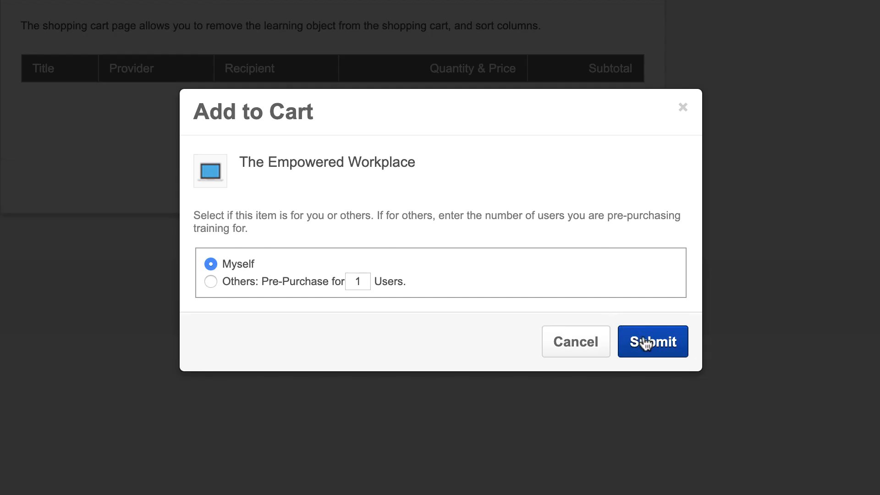
{"action": "left_click", "coordinate": [646, 343]}
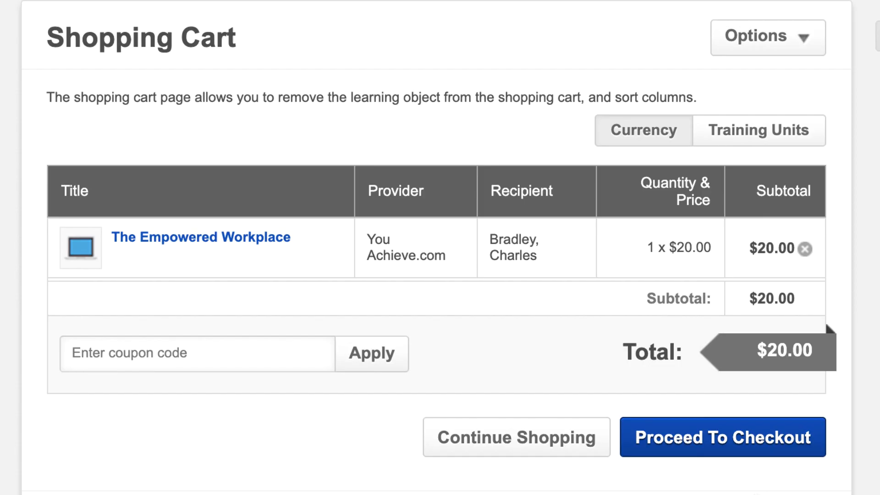
Check out The Empowered Workplace with Send Bill as the payment method and place the order.
{"action": "left_click", "coordinate": [713, 444]}
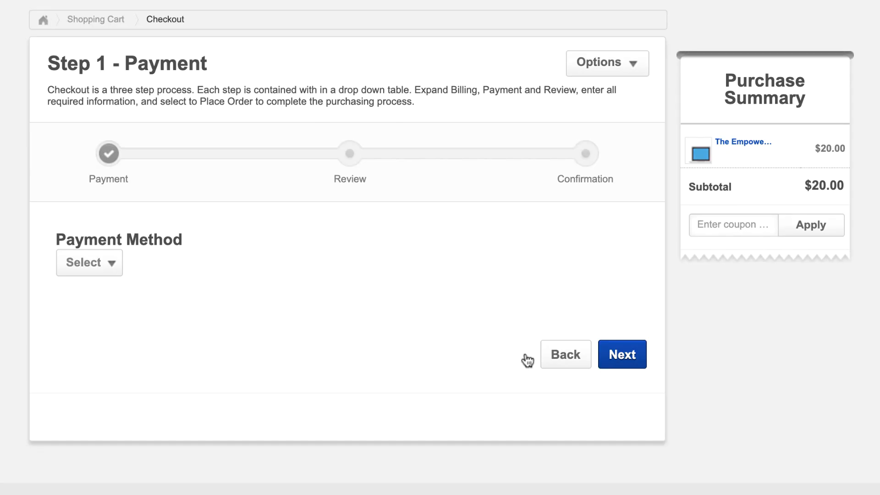
{"action": "left_click", "coordinate": [114, 262]}
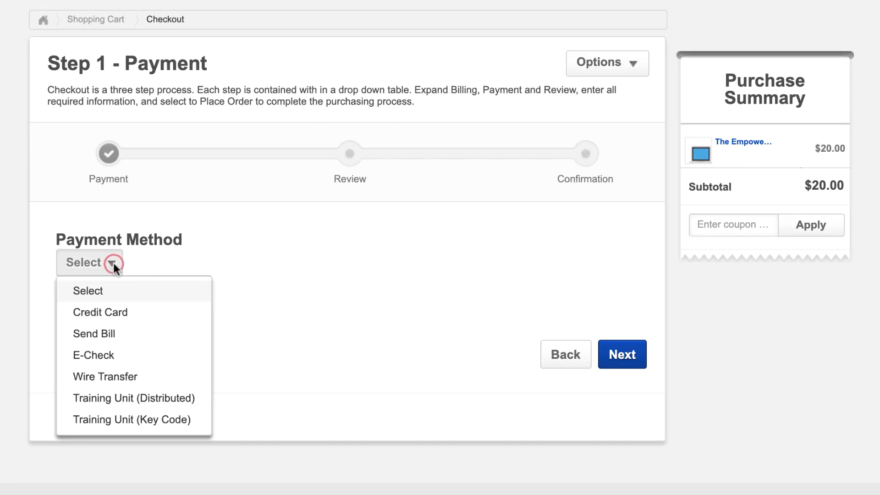
{"action": "left_click", "coordinate": [120, 333]}
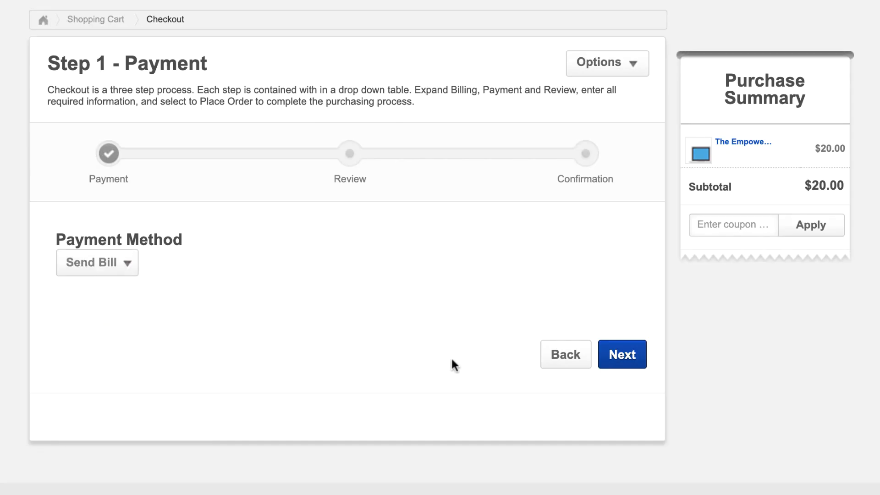
{"action": "left_click", "coordinate": [625, 358]}
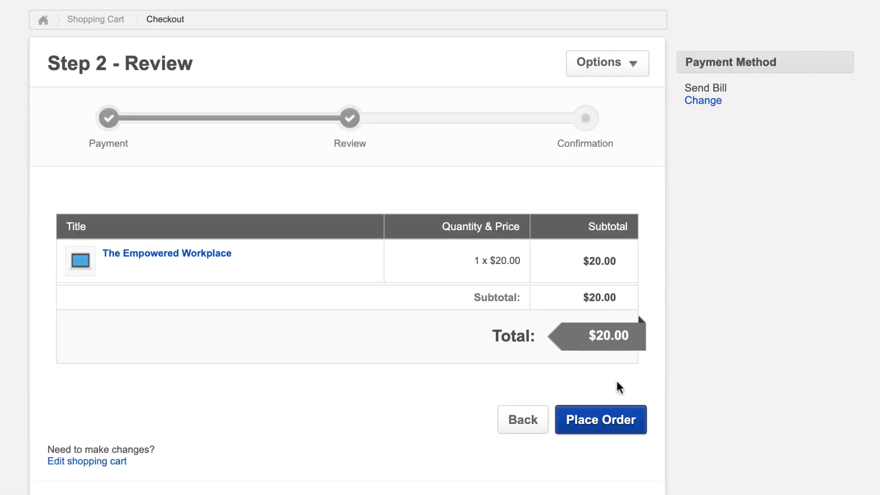
{"action": "left_click", "coordinate": [612, 420]}
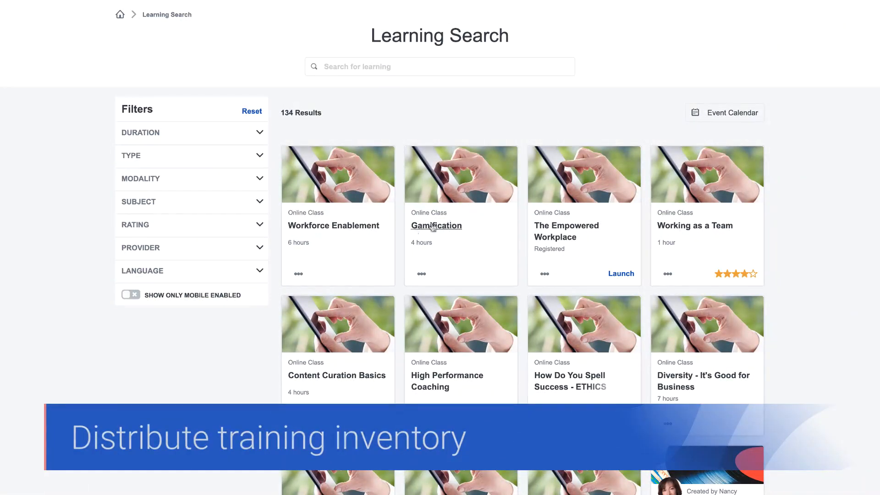
Add the online class Workforce Enablement to the shopping cart as a pre-purchase for 3 other users.
{"action": "left_click", "coordinate": [374, 228]}
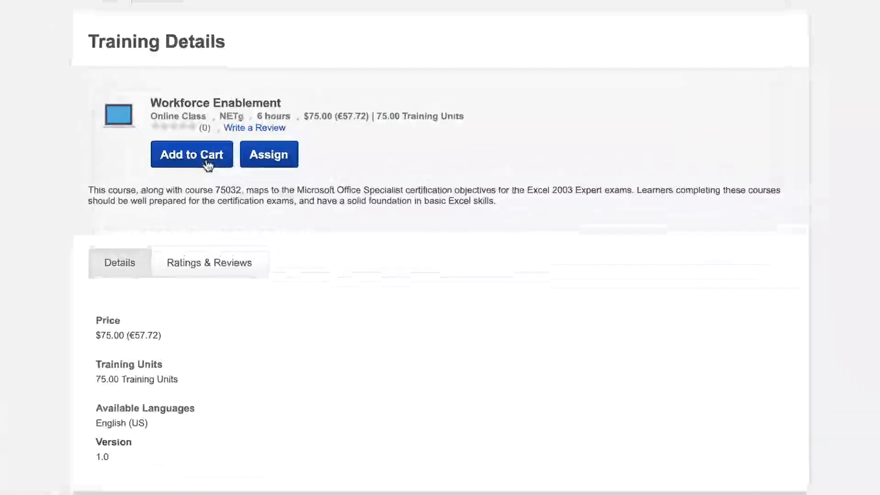
{"action": "left_click", "coordinate": [278, 134]}
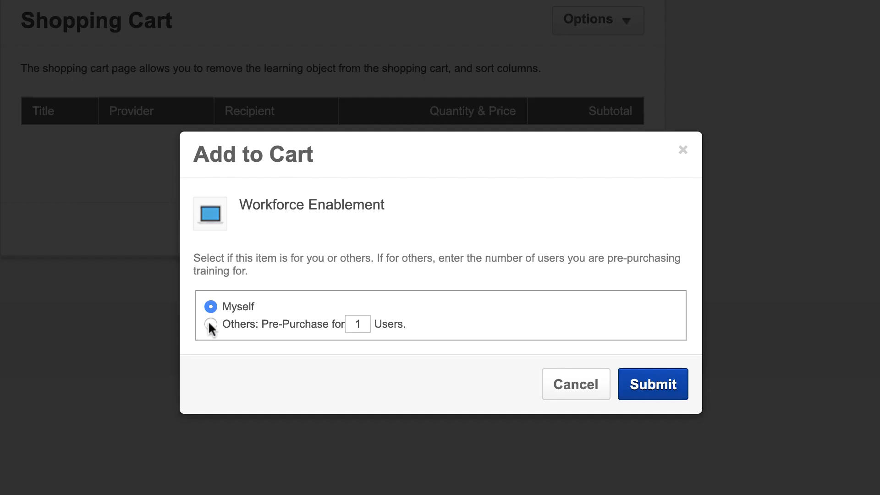
{"action": "left_click", "coordinate": [210, 323]}
{"action": "double_click", "coordinate": [354, 325]}
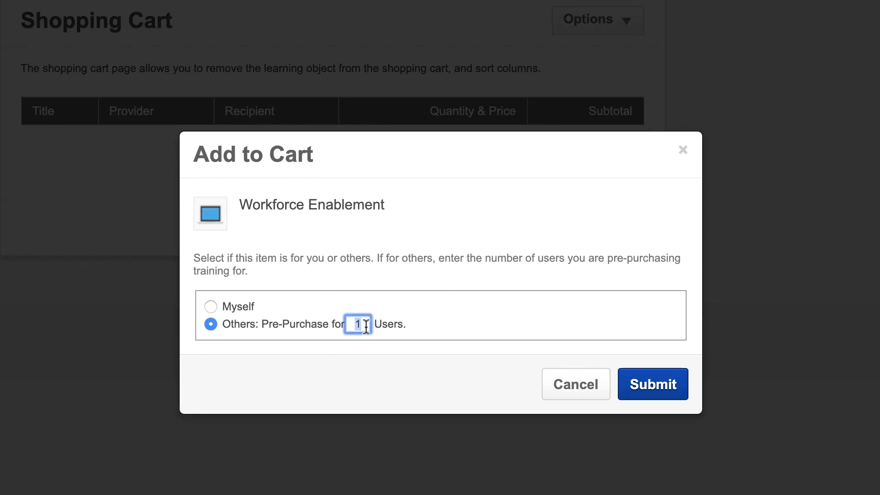
{"action": "type", "text": "3"}
{"action": "left_click", "coordinate": [650, 389]}
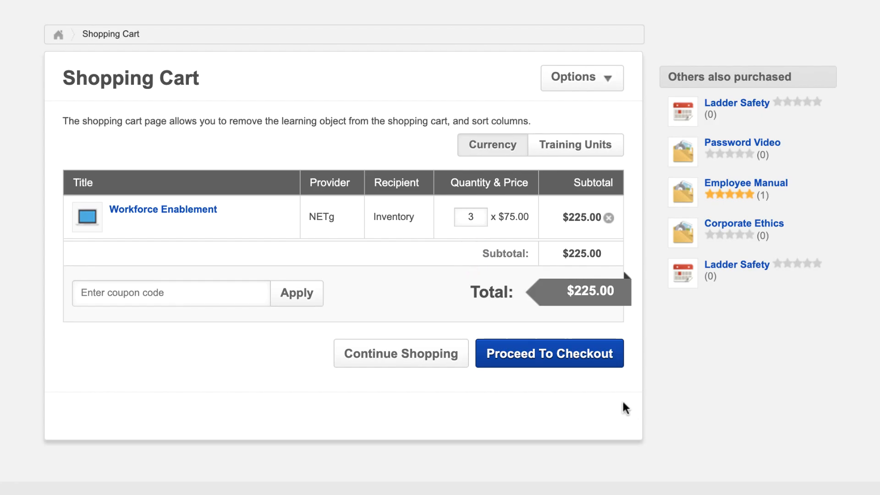
Check out the Workforce Enablement pre-purchase with Send Bill as the payment method and place the order.
{"action": "left_click", "coordinate": [574, 361]}
{"action": "left_click", "coordinate": [124, 281]}
{"action": "left_click", "coordinate": [120, 348]}
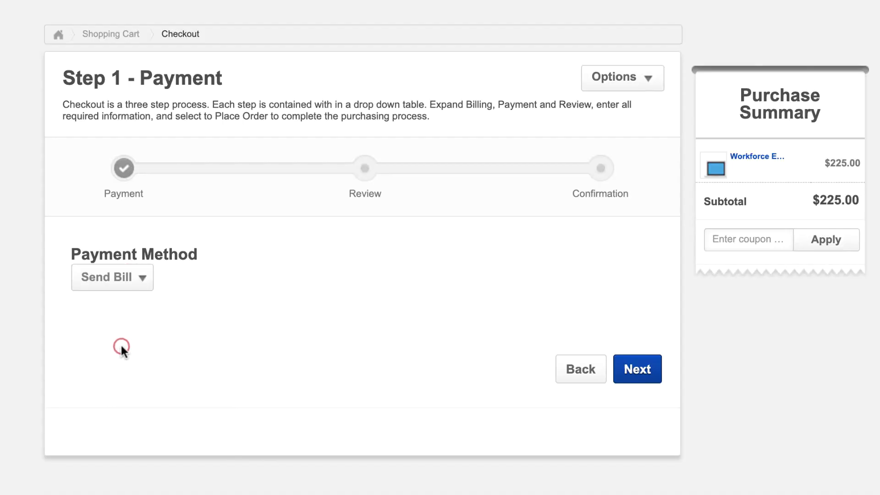
{"action": "left_click", "coordinate": [636, 374]}
{"action": "left_click", "coordinate": [639, 439]}
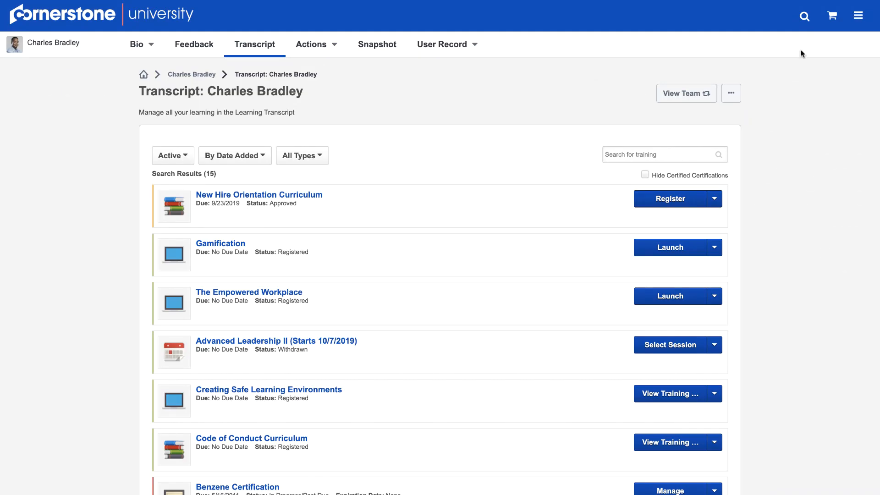
Open the training inventory through the shopping cart's options.
{"action": "left_click", "coordinate": [833, 18]}
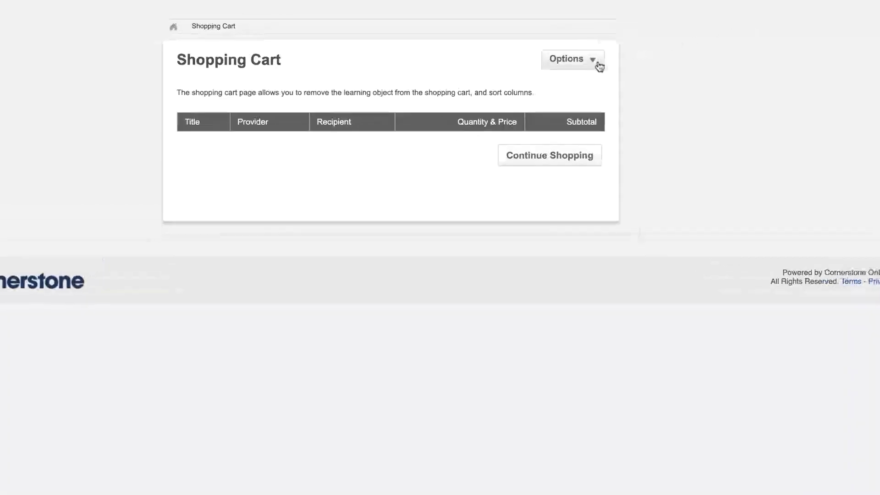
{"action": "left_click", "coordinate": [548, 50]}
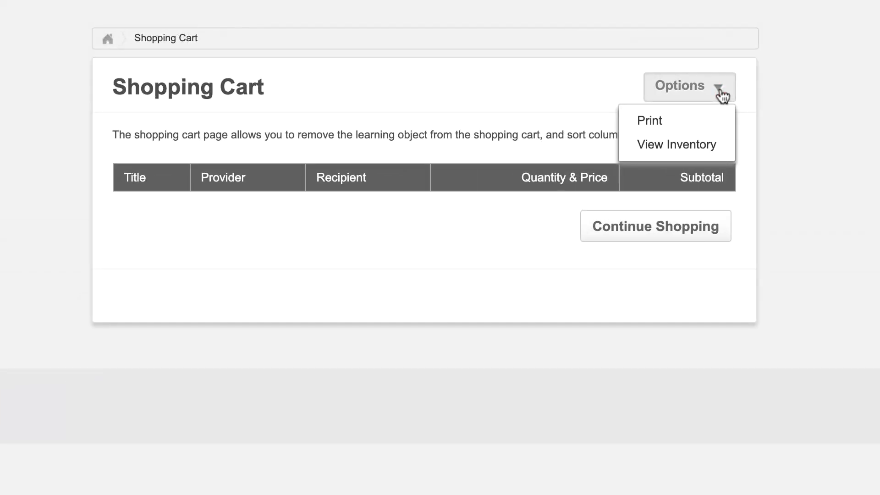
{"action": "left_click", "coordinate": [699, 143]}
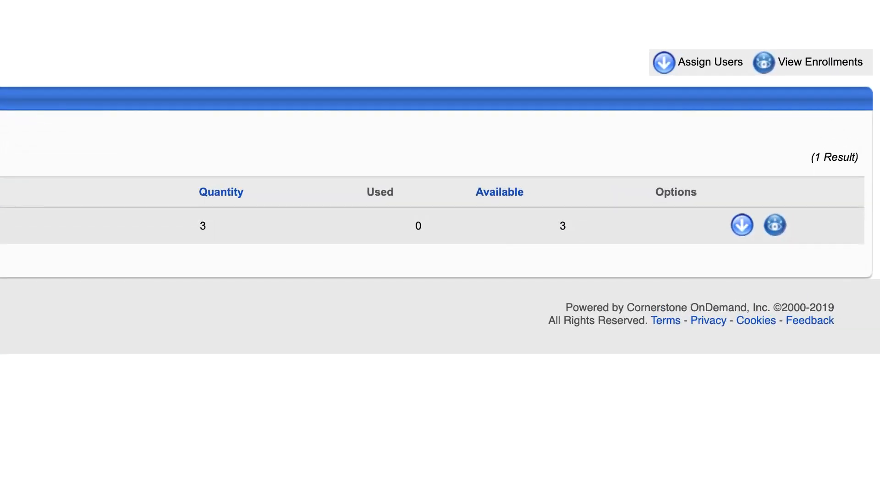
Assign Workforce Enablement from inventory to the Account Manager in the Cornerstone onDemand division, submit, and open the course's enrollments.
{"action": "left_click", "coordinate": [742, 226]}
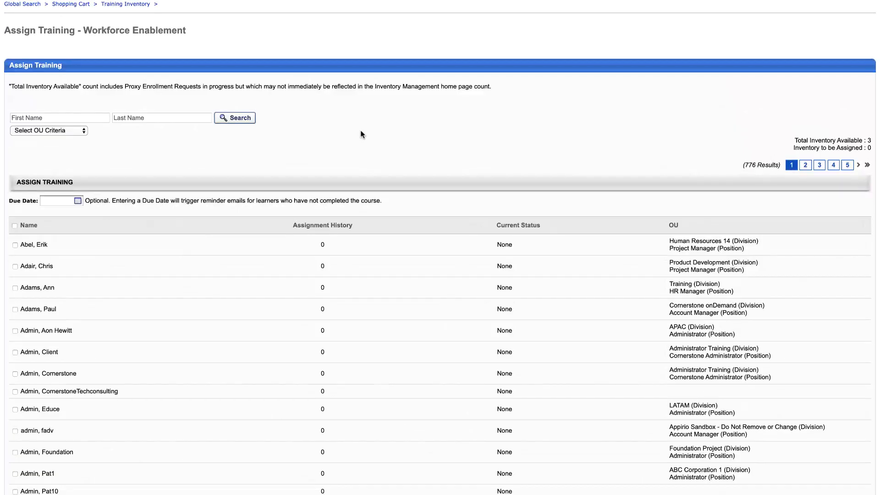
{"action": "left_click", "coordinate": [15, 309]}
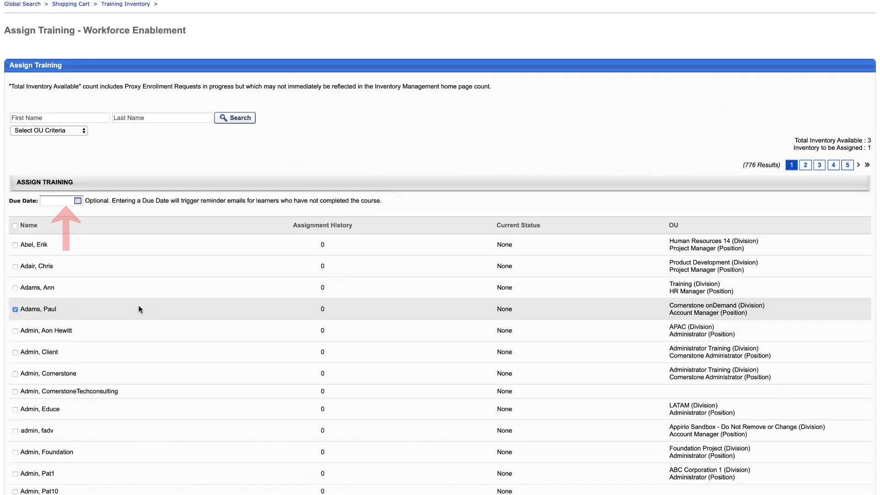
{"action": "scroll", "coordinate": [138, 304], "scroll_direction": "down", "scroll_amount": 5}
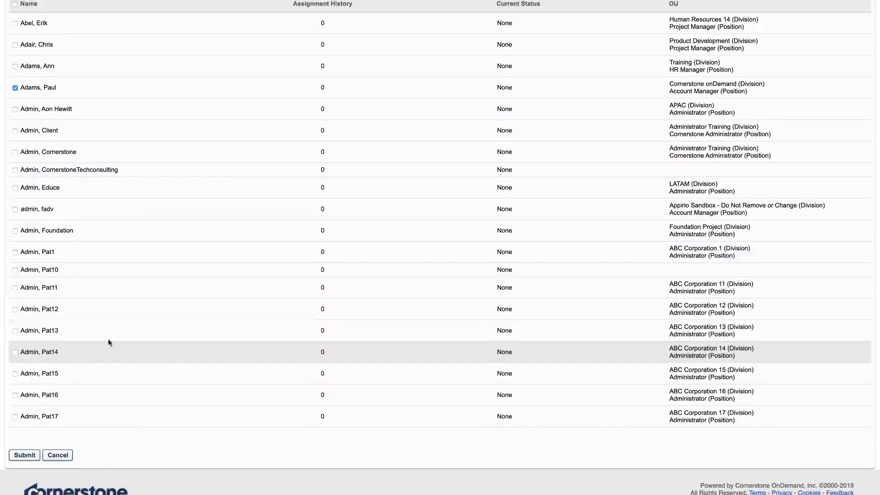
{"action": "left_click", "coordinate": [31, 457]}
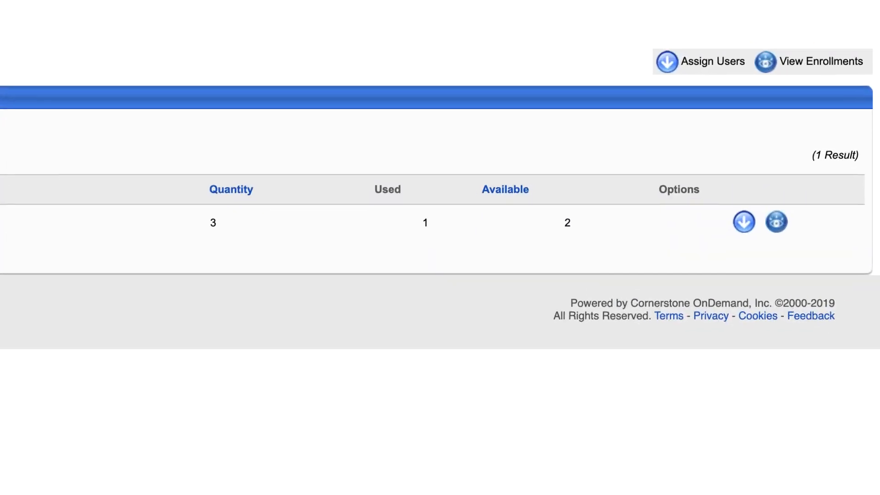
{"action": "left_click", "coordinate": [773, 227]}
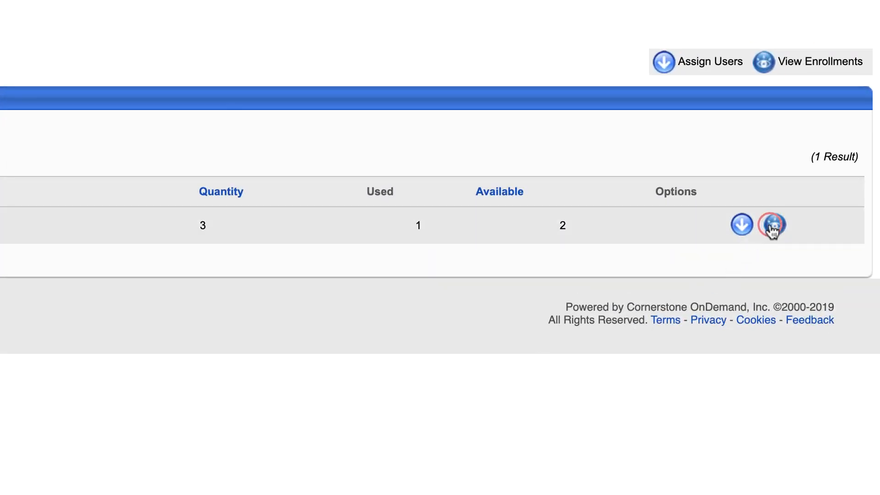